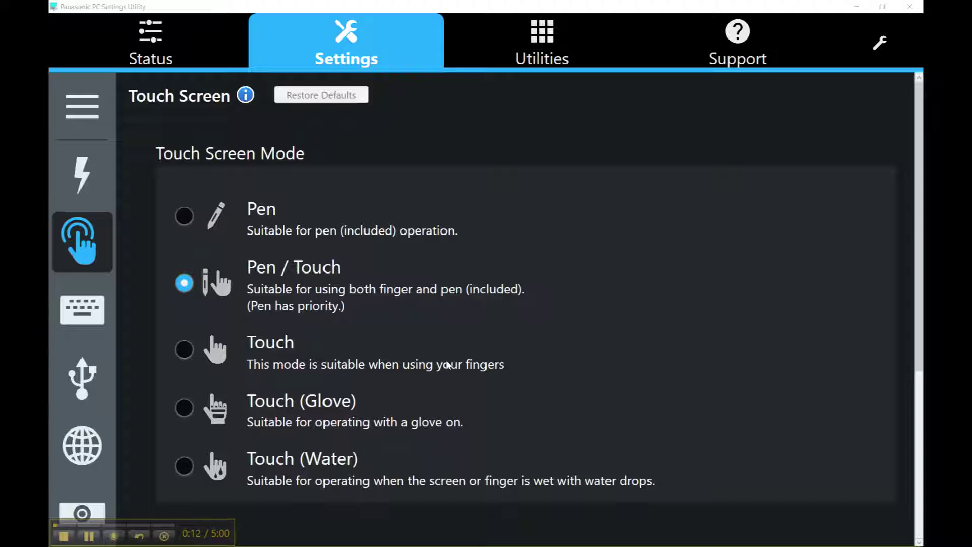
Switch from Touch Screen settings to the Support section's Manual page.
left_click(752, 41)
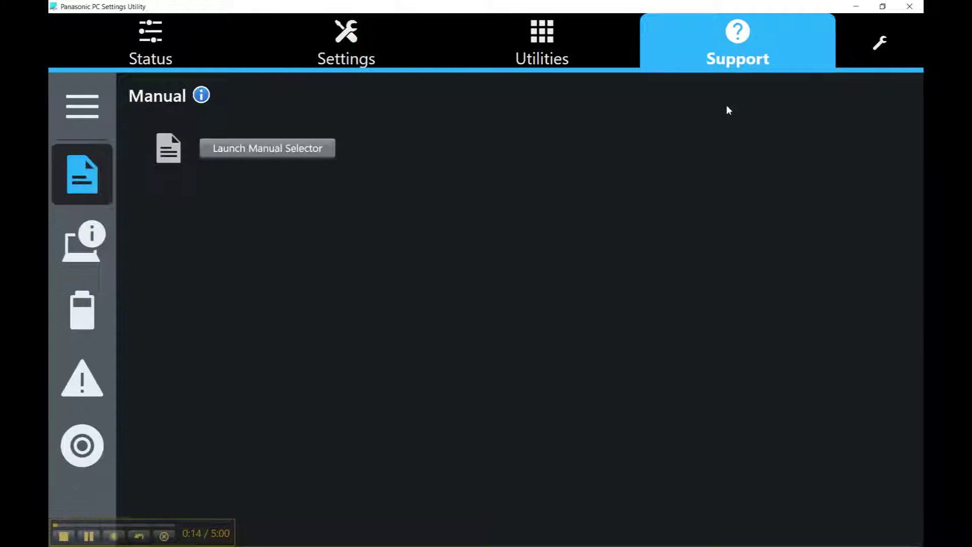
Launch the Manual Selector and select Operating Instructions – Reference Manual.
left_click(310, 155)
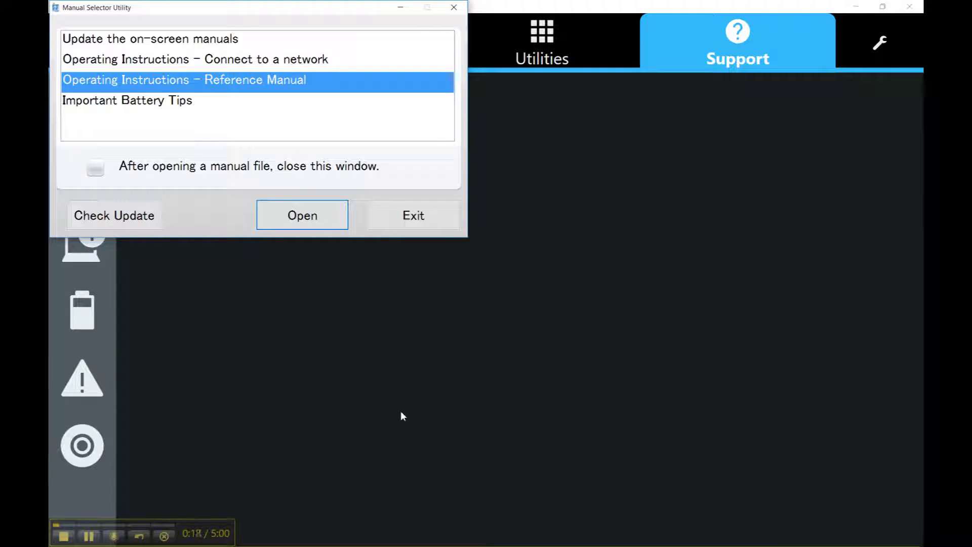
left_click(200, 40)
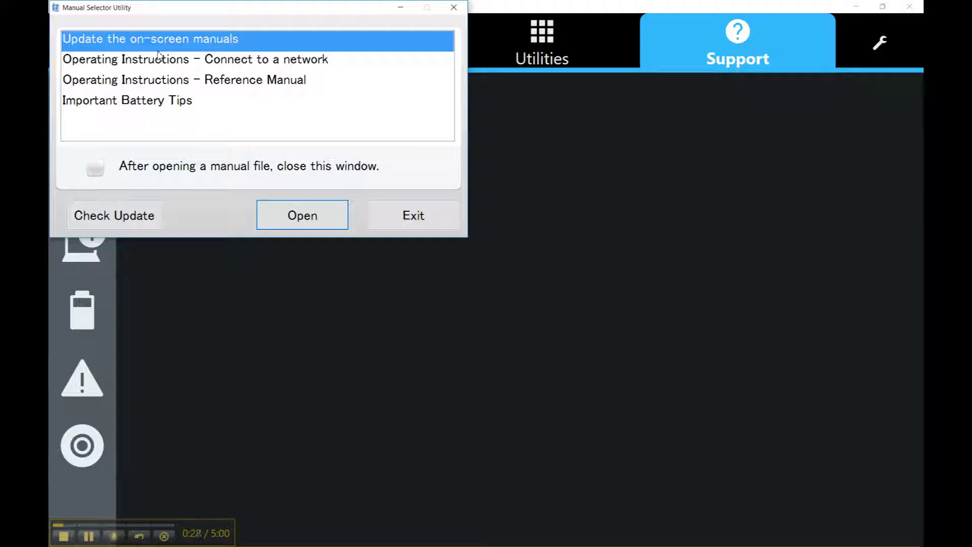
left_click(238, 85)
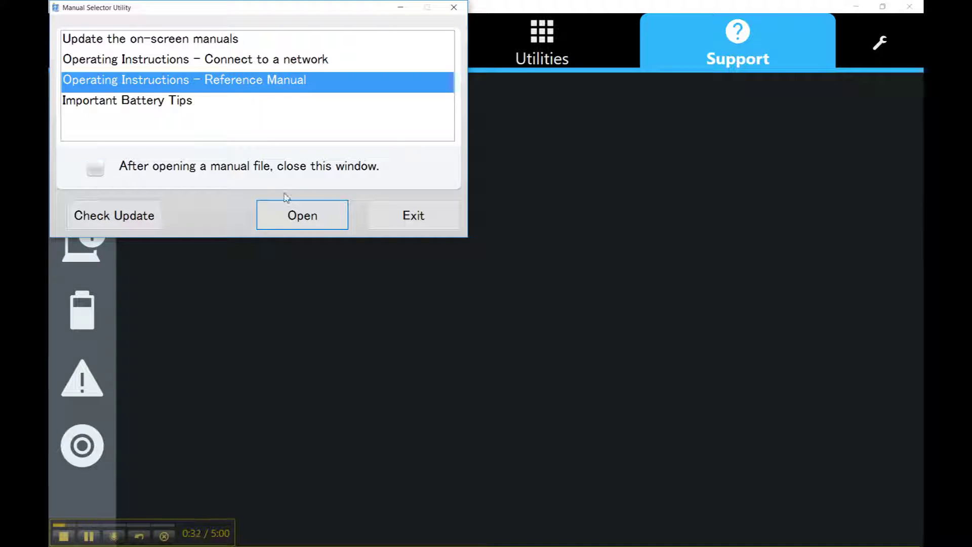
Open the Reference Manual and read the Key Combinations page down to the volume keys.
left_click(289, 224)
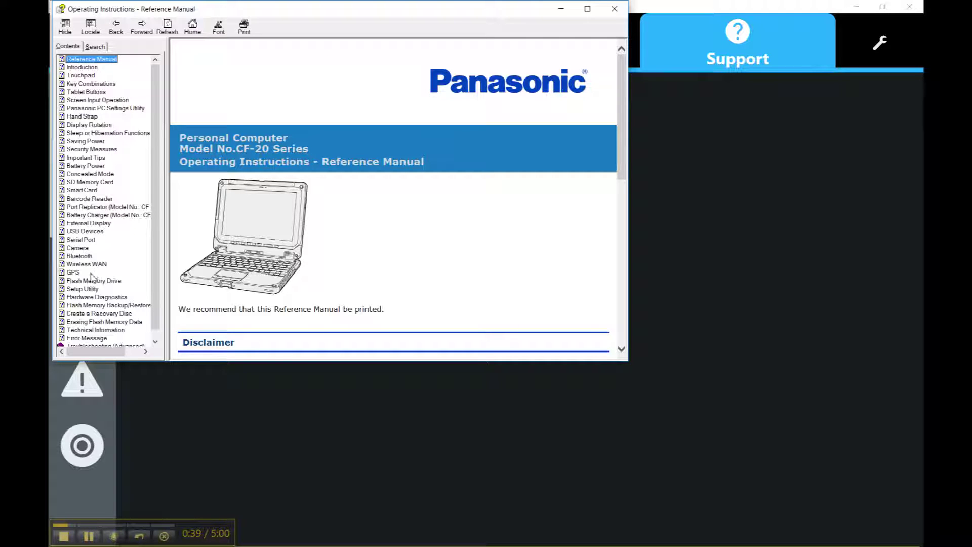
left_click(95, 84)
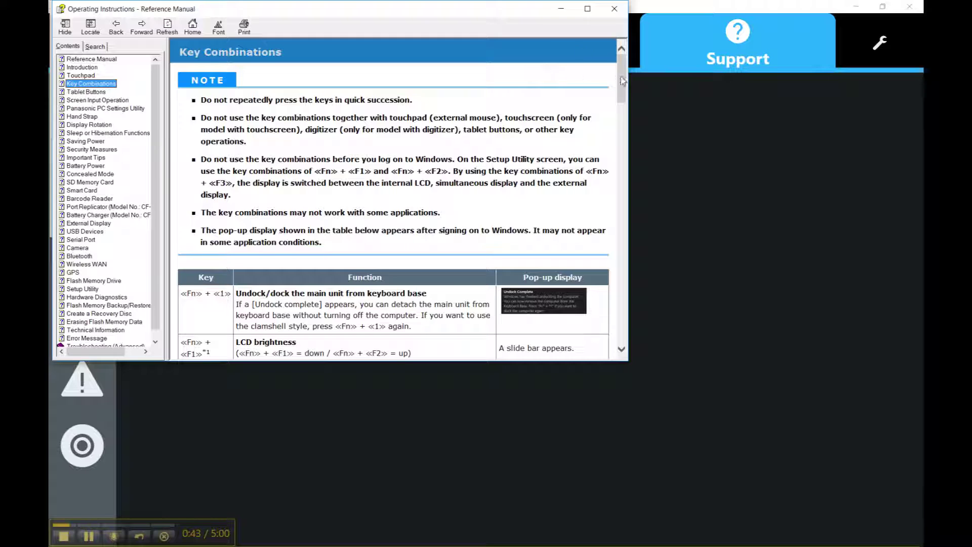
left_click_drag(623, 81, 623, 160)
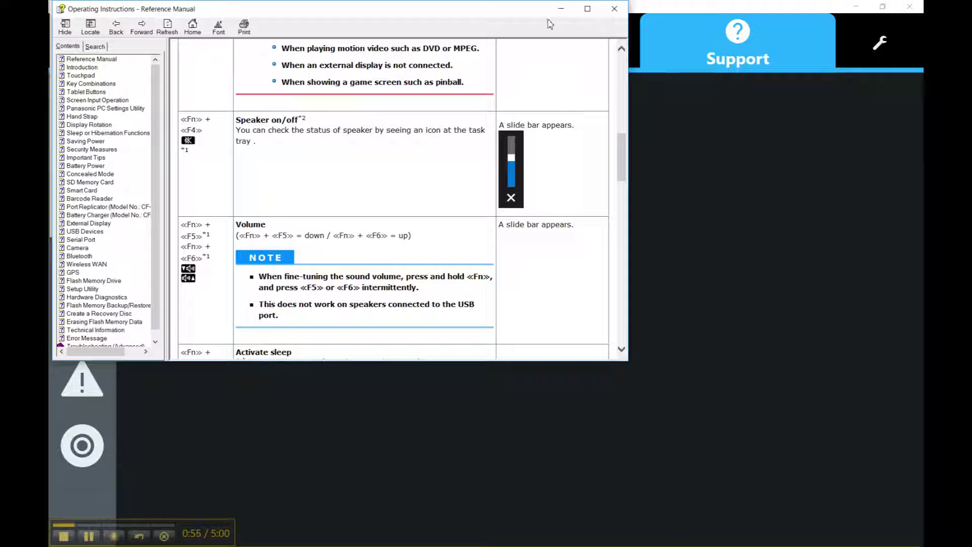
Close the Reference Manual and Manual Selector, and minimize the settings utility.
left_click_drag(510, 14, 510, 38)
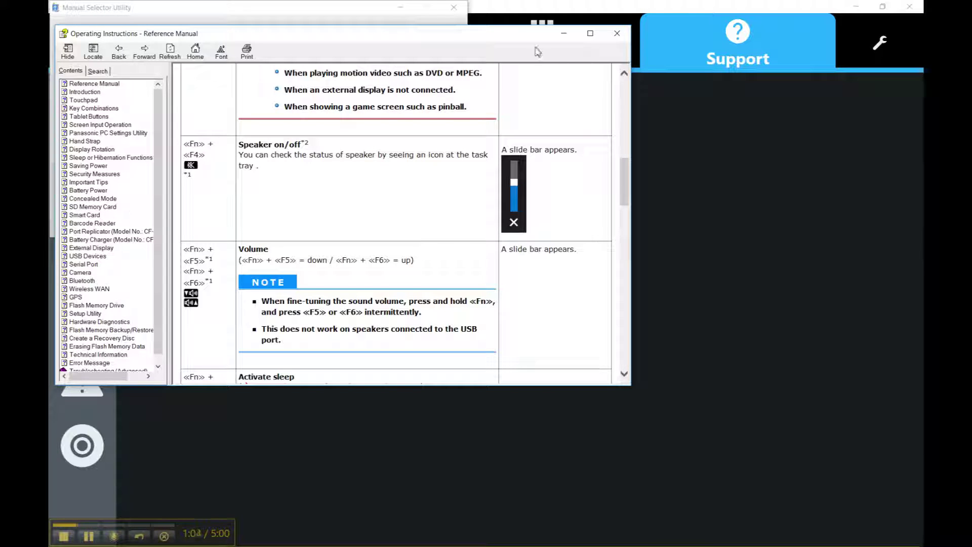
left_click(617, 40)
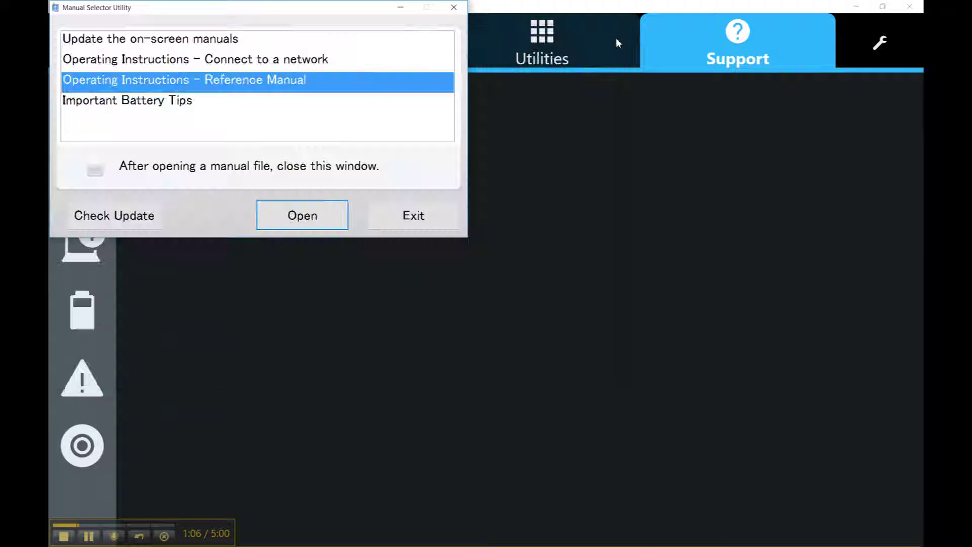
left_click(453, 8)
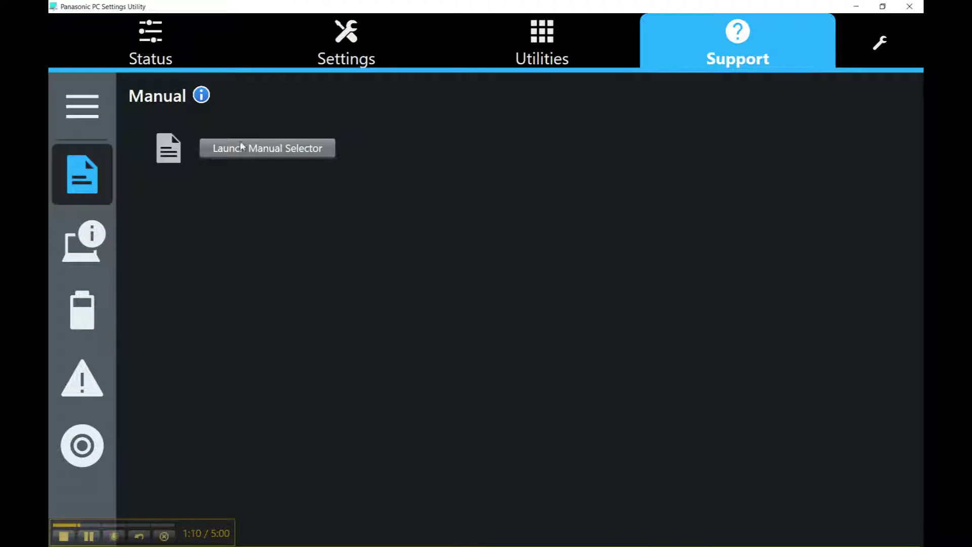
left_click(863, 5)
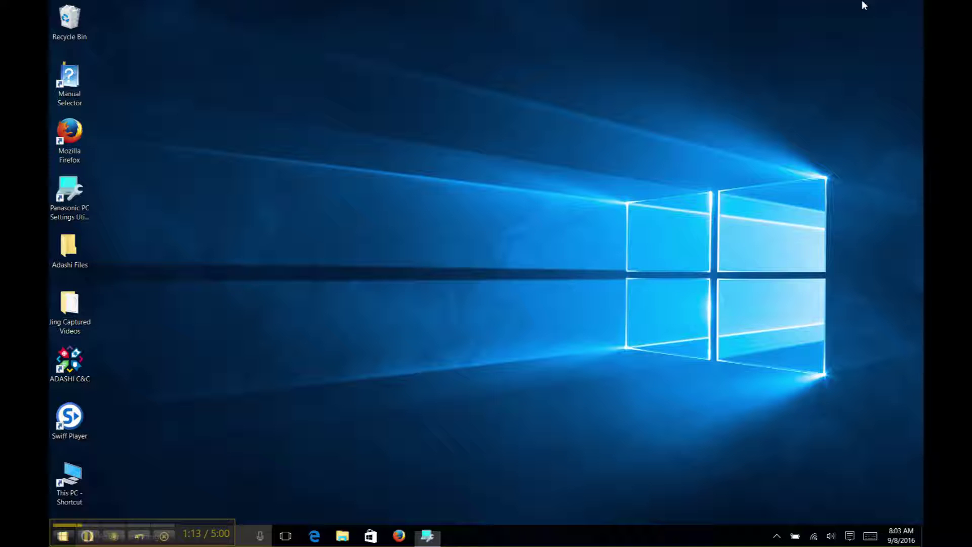
Open Control Panel from the Win+X menu and go to Appearance and Personalization.
left_click_drag(212, 529, 558, 37)
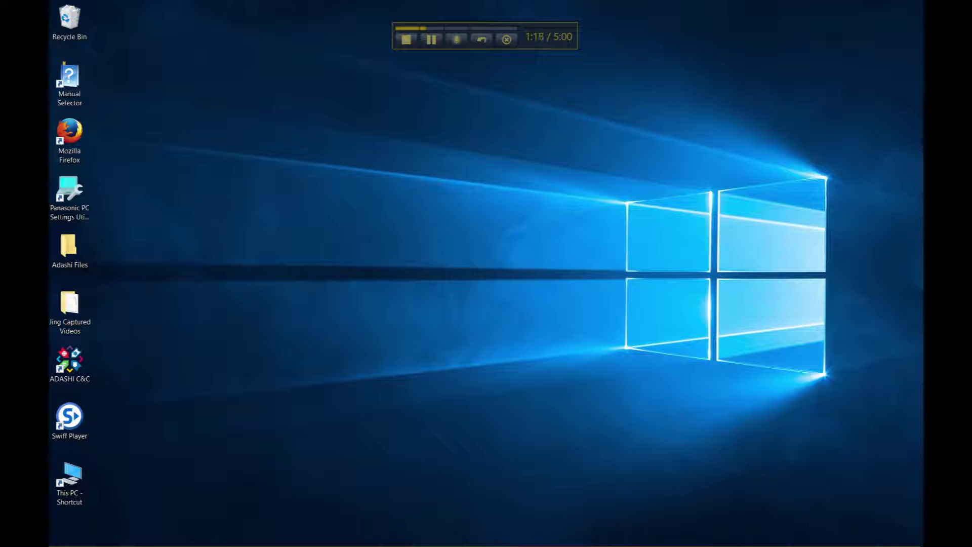
key("super")
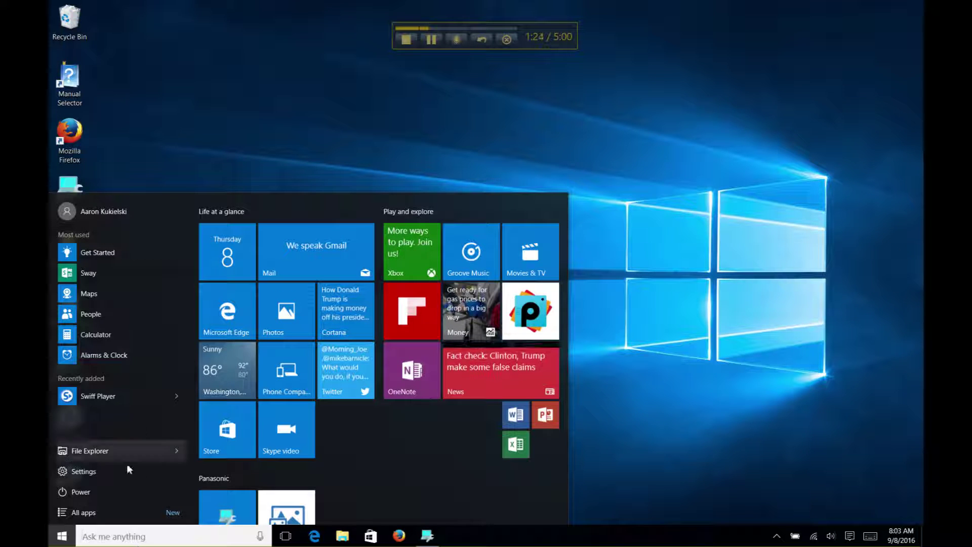
right_click(69, 535)
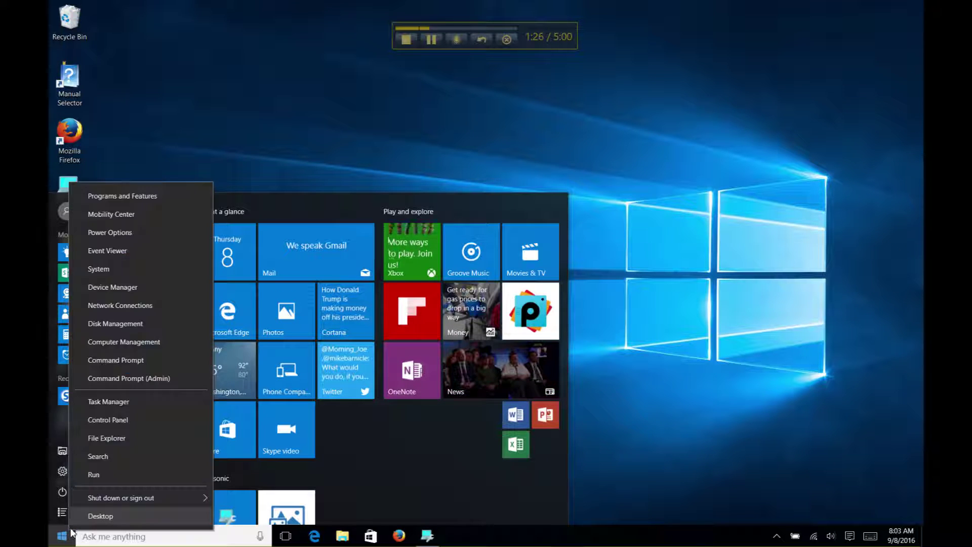
left_click(108, 421)
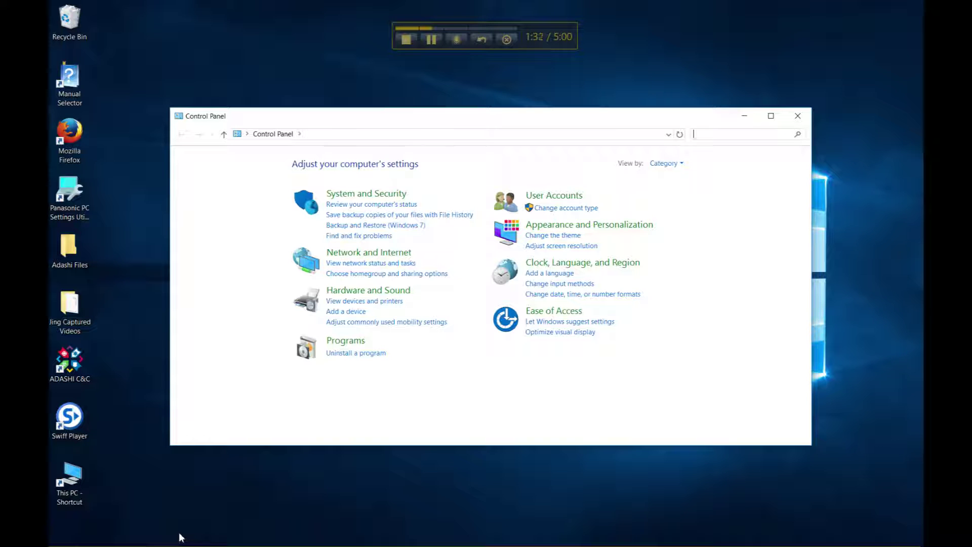
left_click(610, 226)
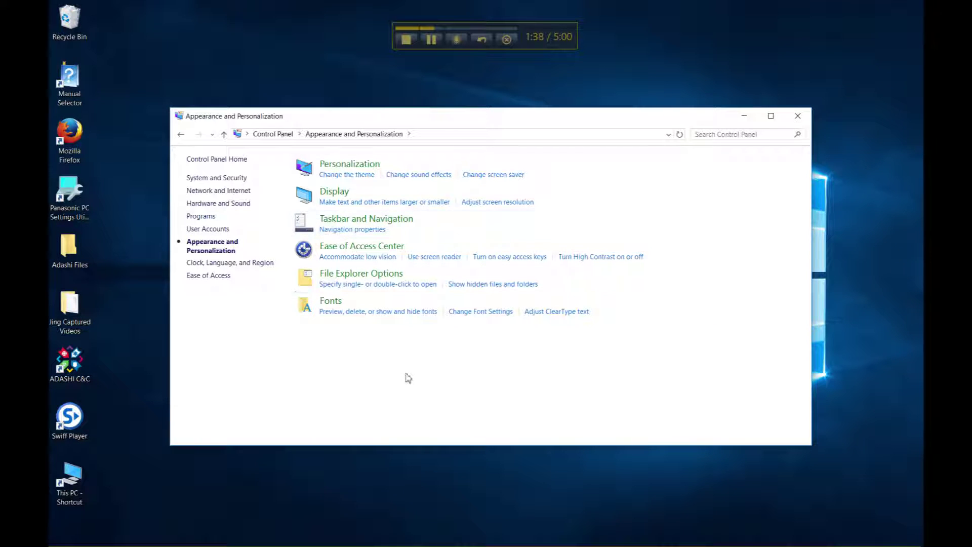
On the Display page, keep Title bars as the text-only resize item at size 9.
left_click(354, 201)
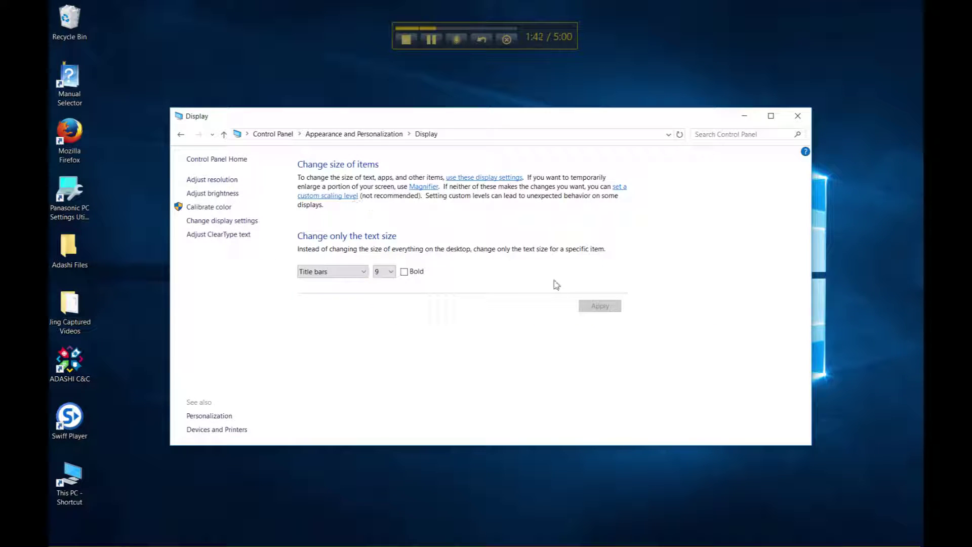
left_click(394, 272)
left_click(357, 276)
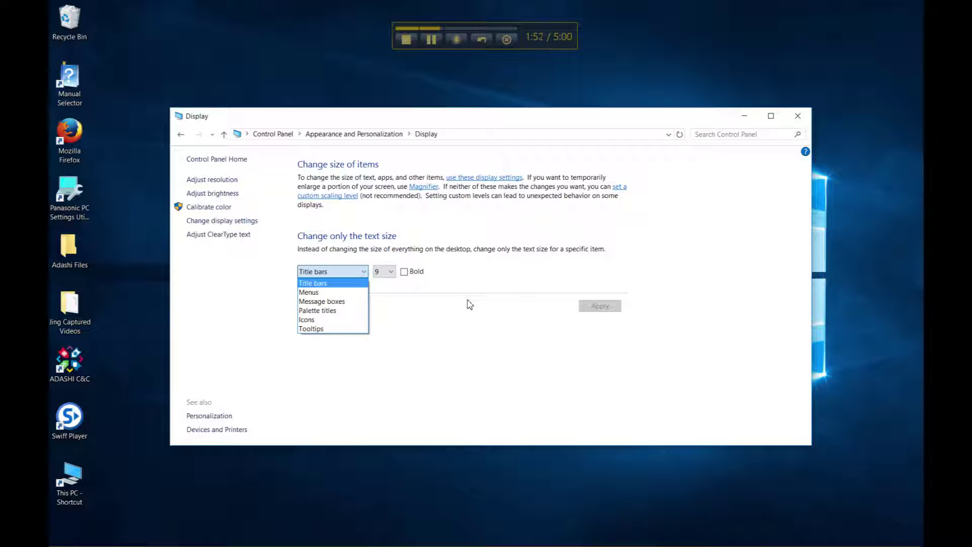
left_click(340, 284)
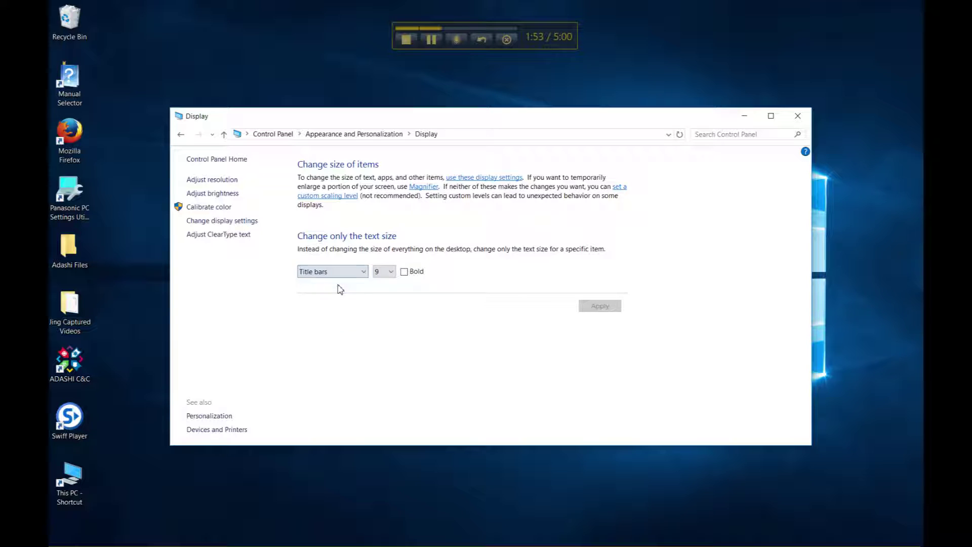
left_click(392, 272)
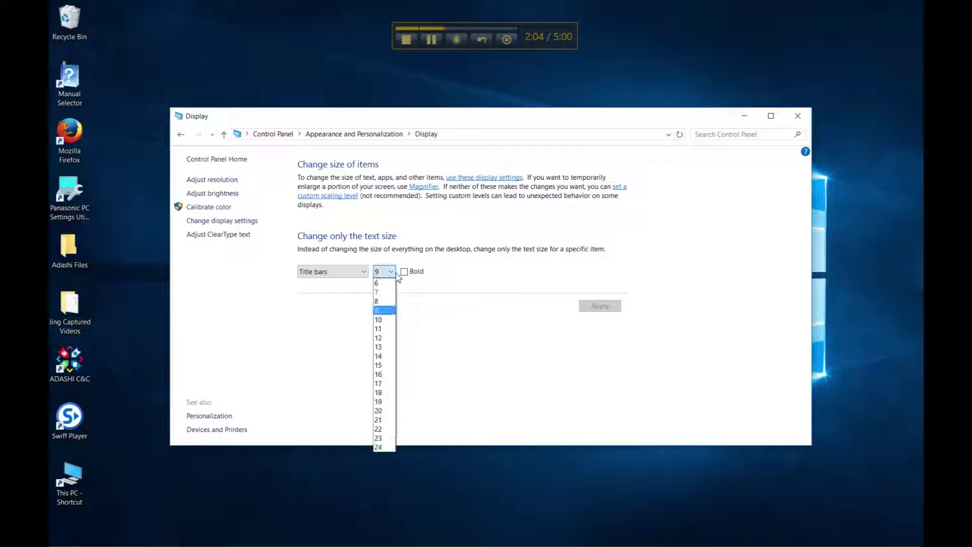
Apply bold size-20 title bar text and check it on the Jing Captured Videos folder.
left_click(383, 412)
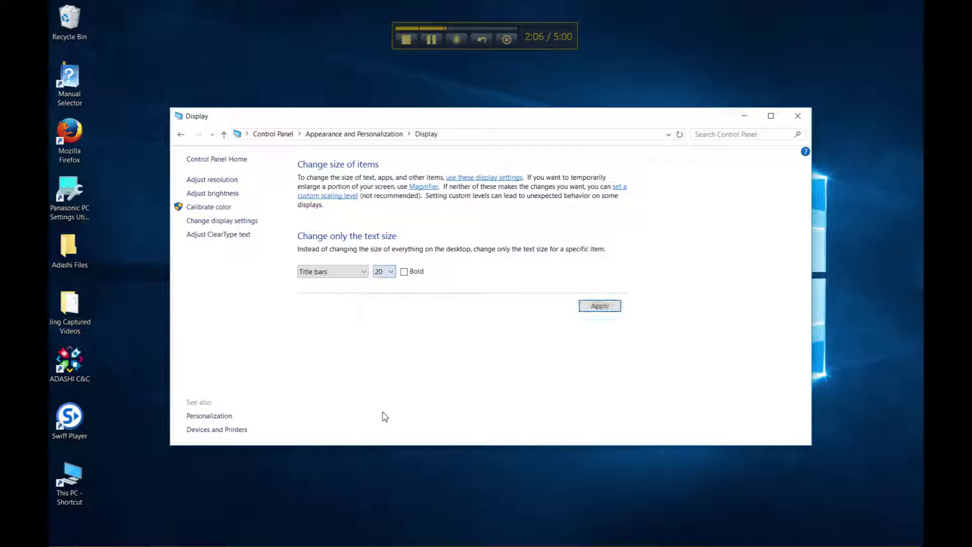
left_click(404, 273)
left_click(613, 308)
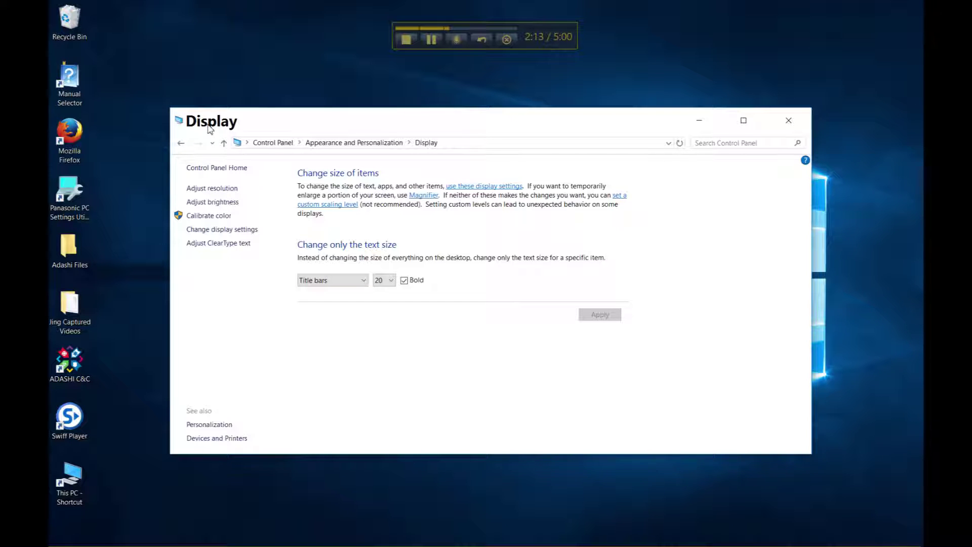
double_click(86, 328)
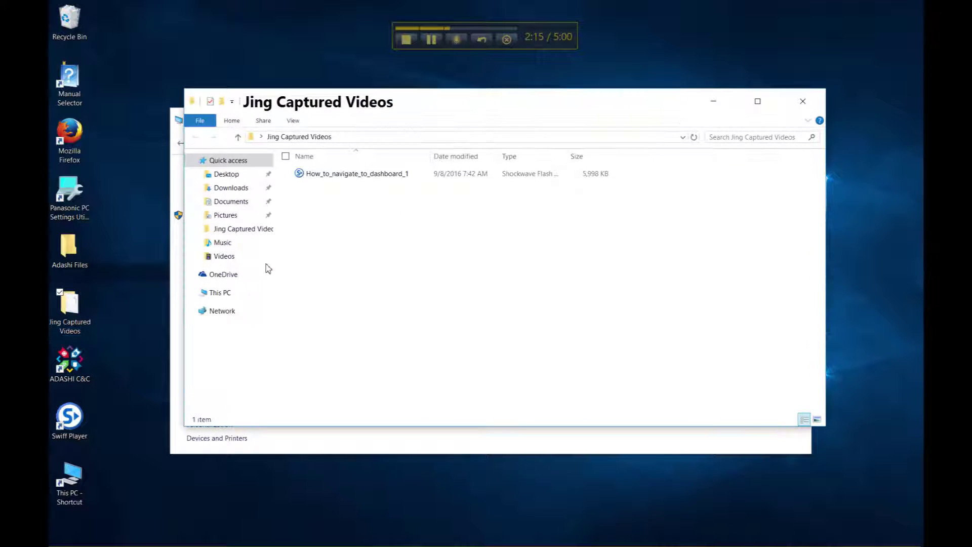
left_click(803, 102)
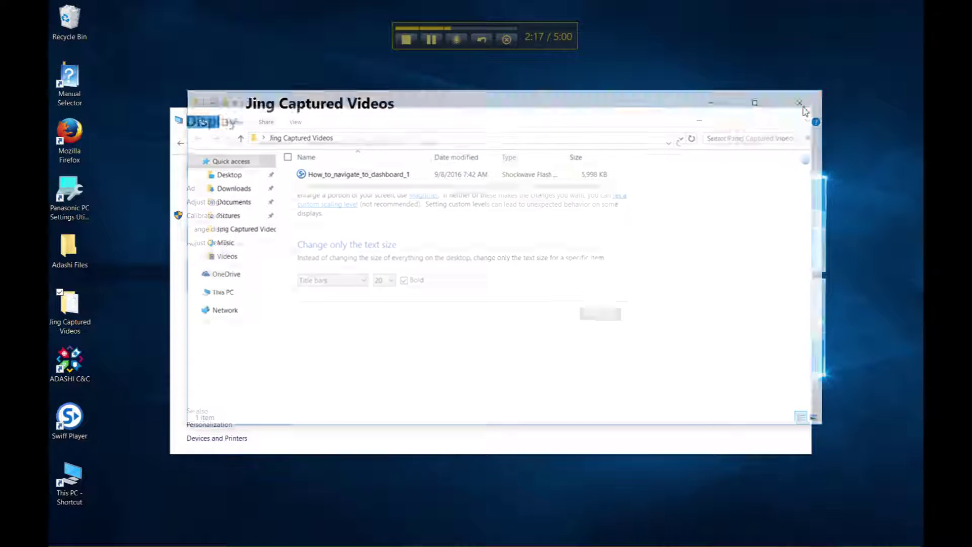
Revert the title bar text size to 9 and apply it.
left_click(384, 280)
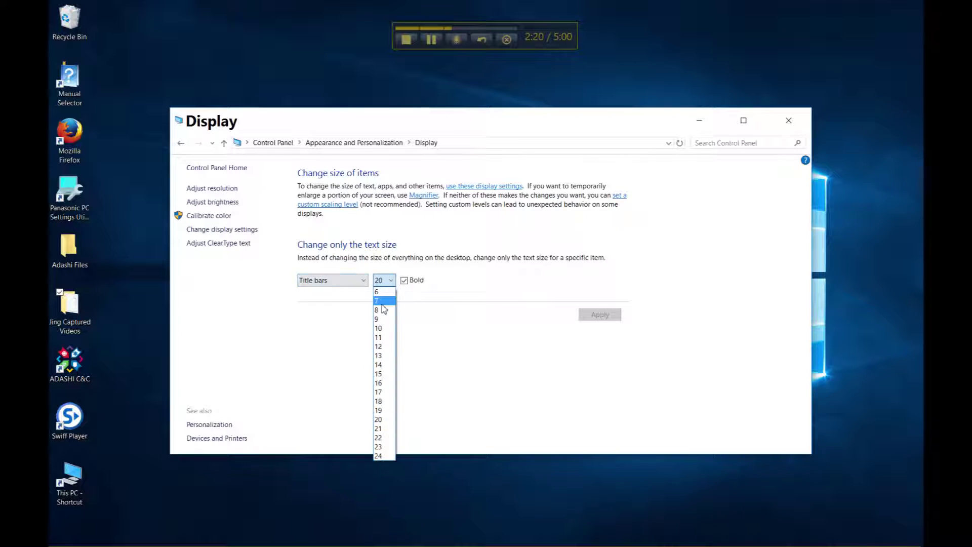
left_click(384, 327)
left_click(600, 314)
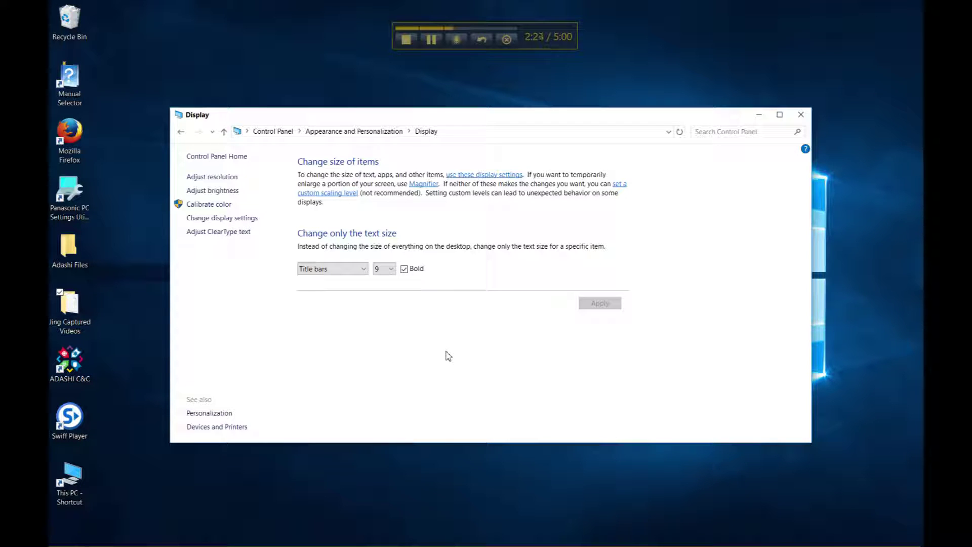
Set the Menus text size to 22 and apply it.
left_click(342, 269)
left_click(329, 292)
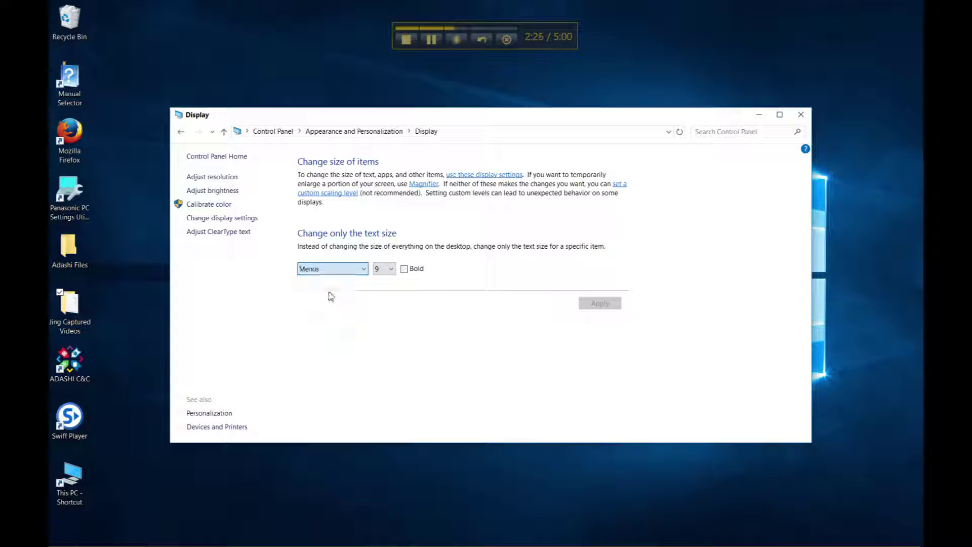
left_click(391, 268)
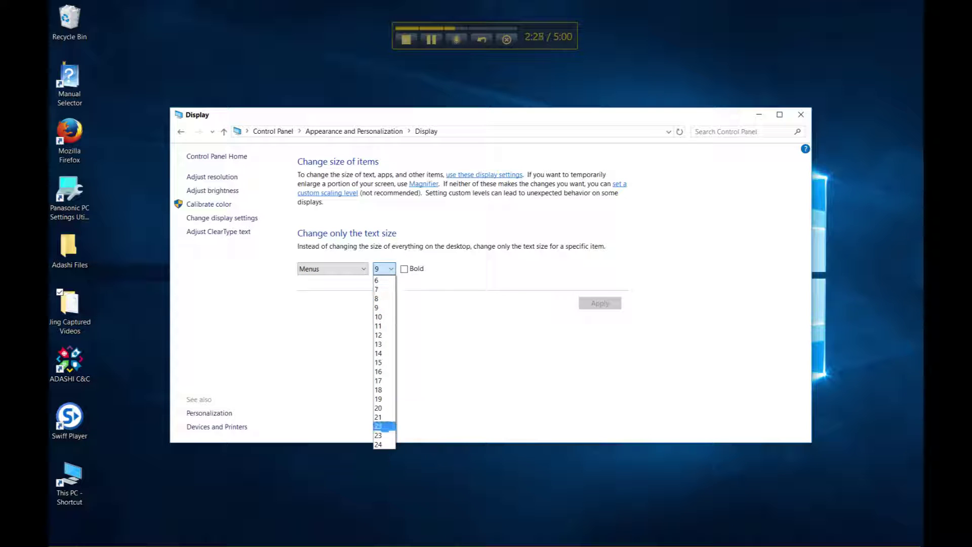
left_click(378, 425)
left_click(590, 305)
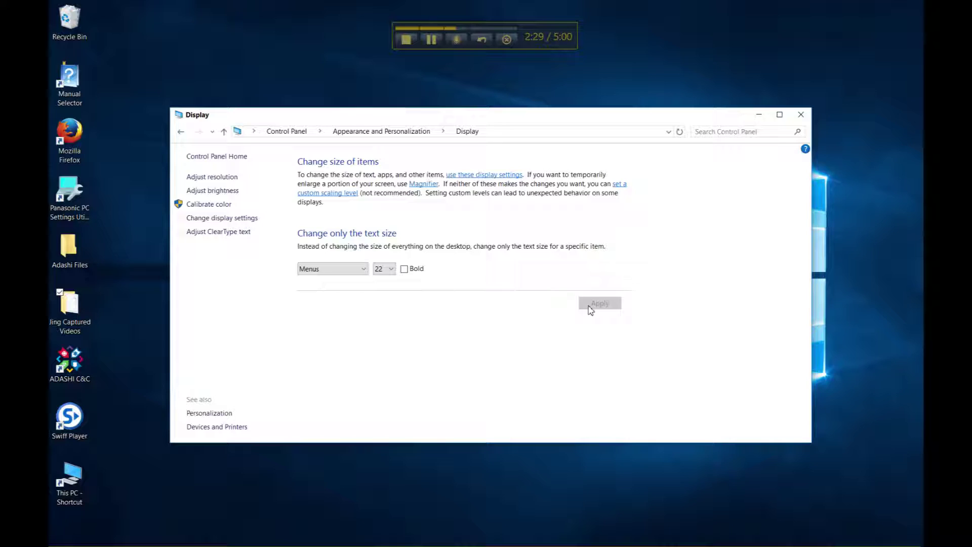
Check the Start and Win+X menus, then open the Screen Resolution settings.
left_click(64, 535)
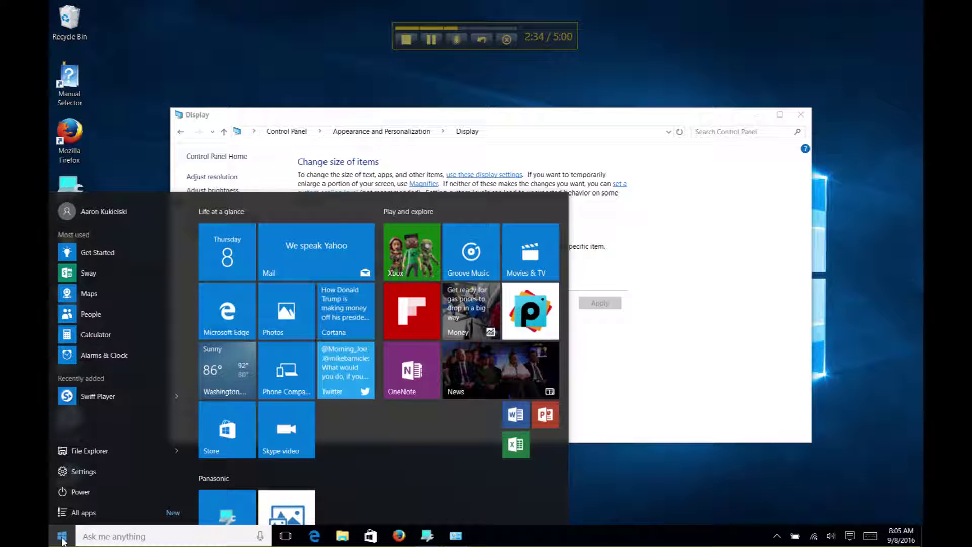
right_click(64, 535)
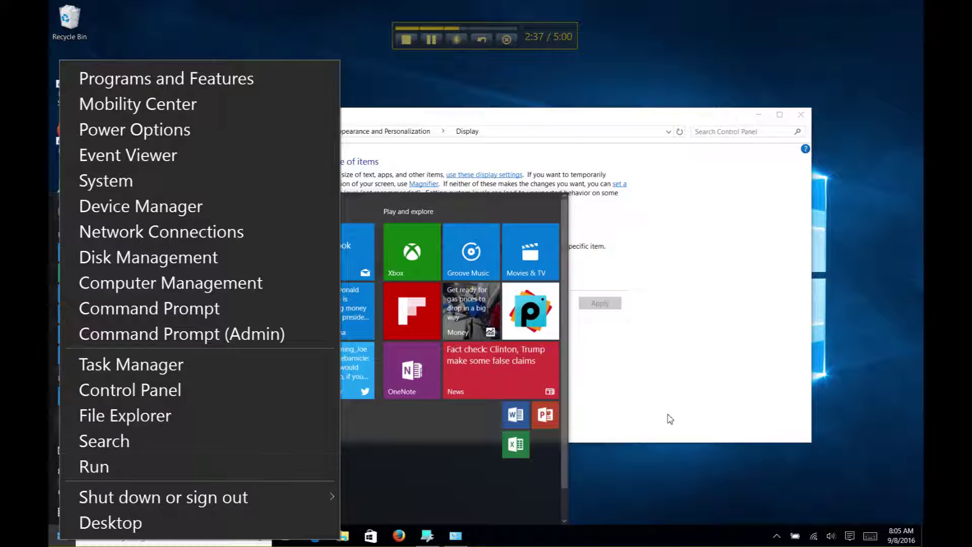
left_click(683, 401)
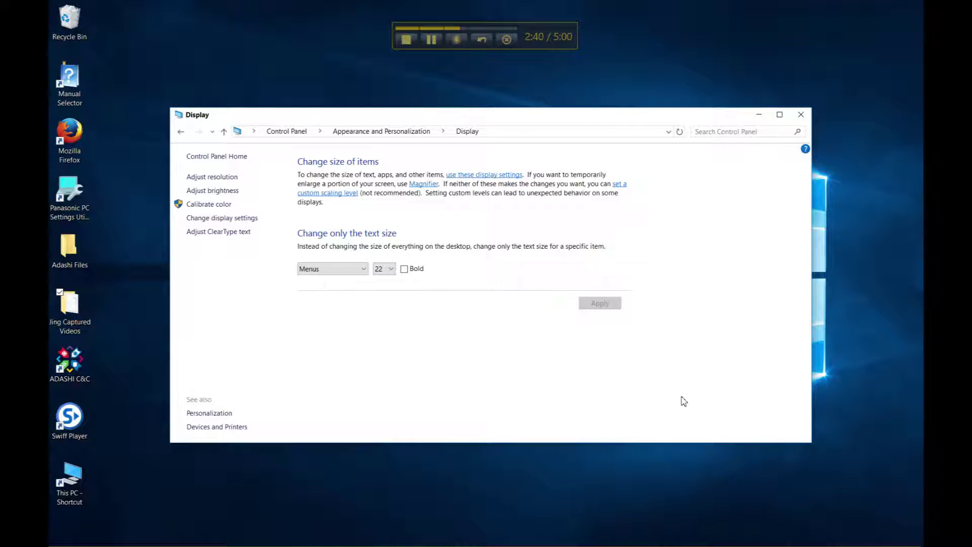
left_click(223, 218)
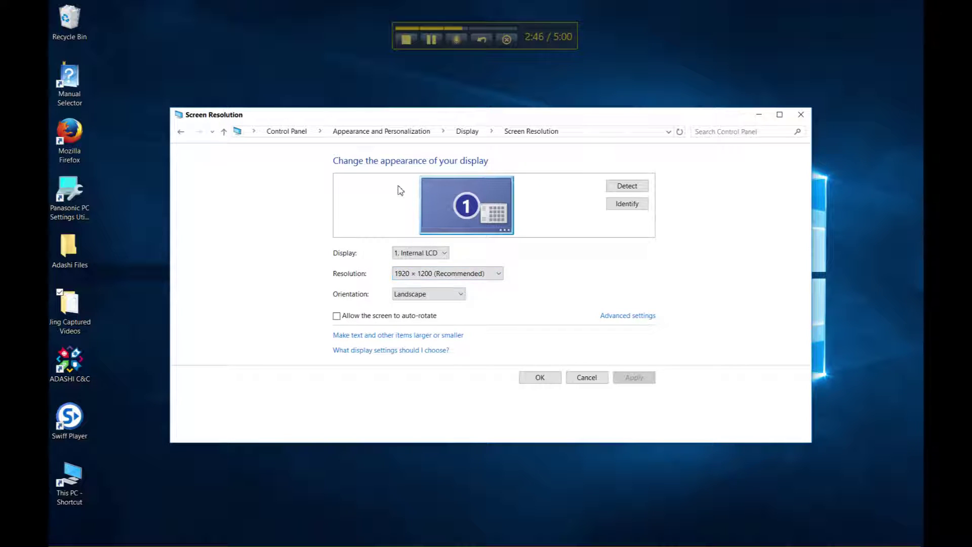
Return to the Display page and open the newer display scaling settings.
left_click(471, 131)
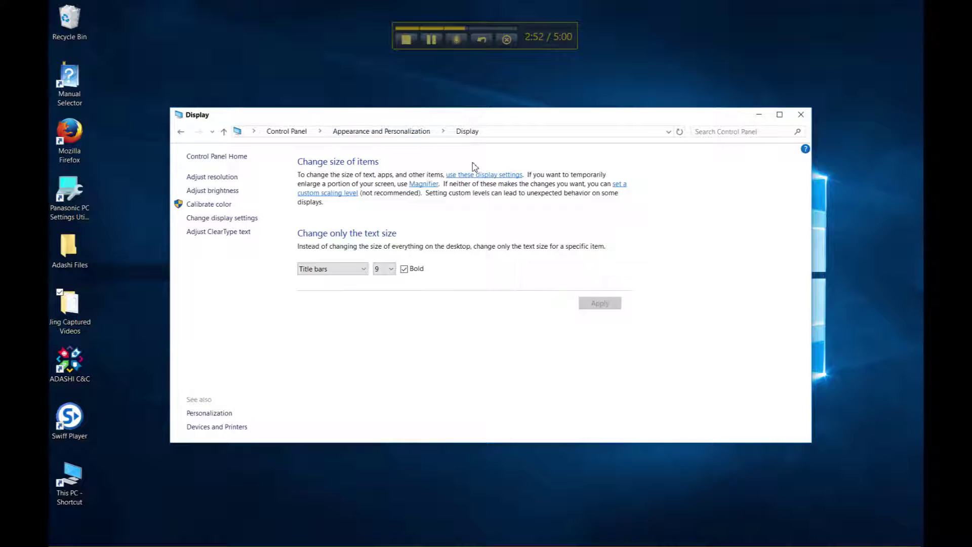
left_click(480, 177)
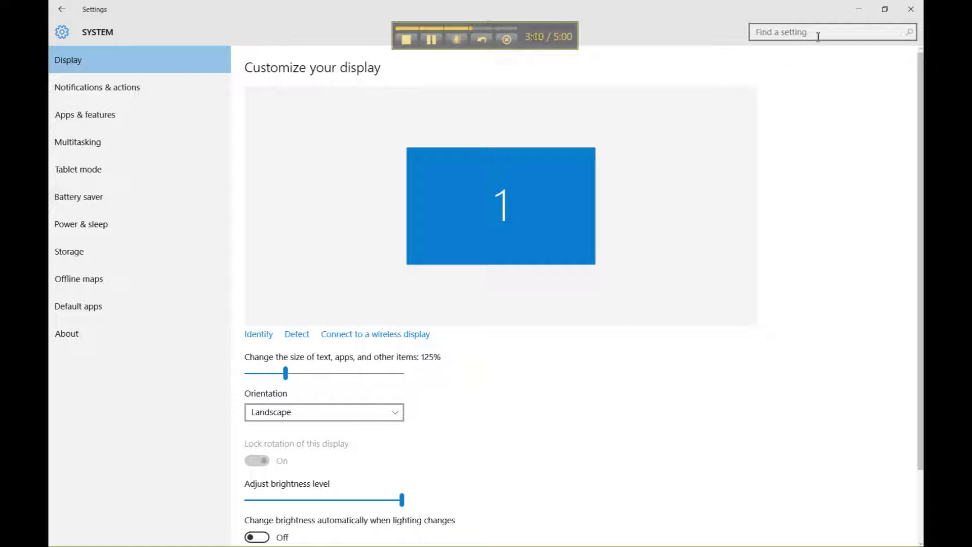
Close Settings after reviewing the 125% display scaling.
left_click(911, 10)
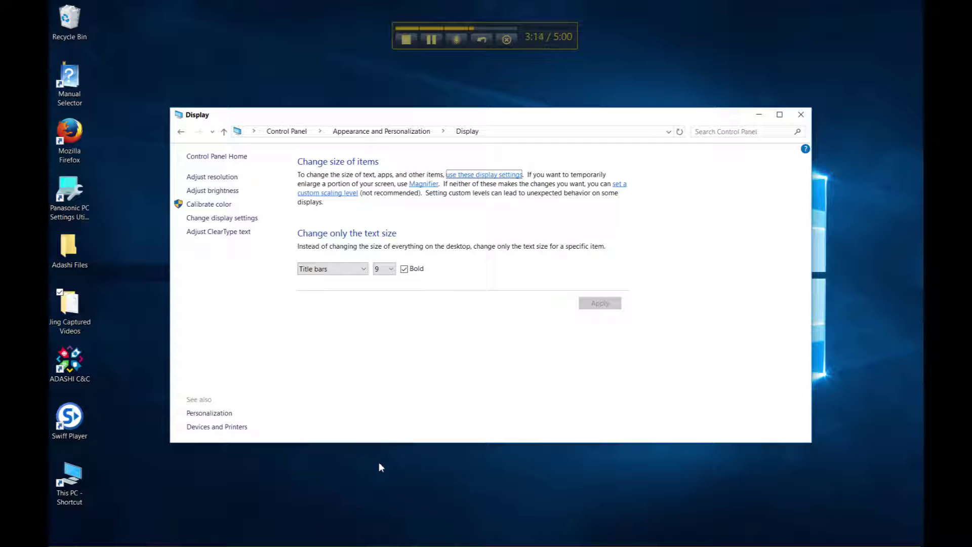